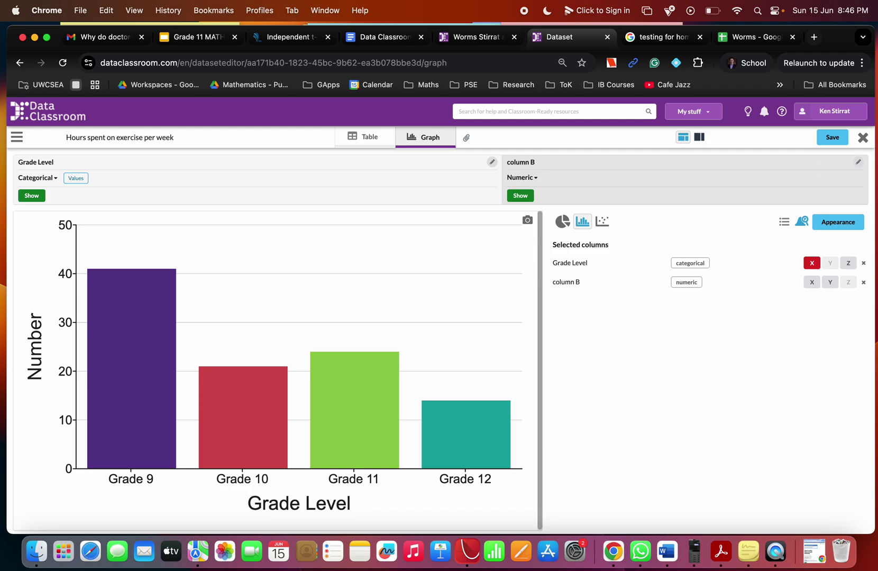
Rename column B as "Hours on exercise per week".
left_click(858, 163)
left_click_drag(373, 259, 280, 267)
type("Hours o")
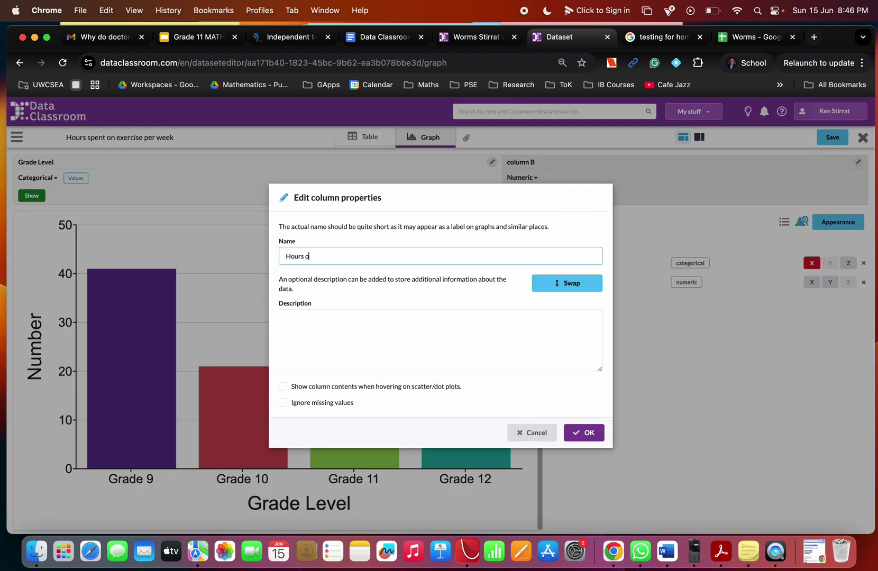
type("n exercise per week")
left_click(581, 436)
Assign Hours on exercise per week to the Y axis and display the data as a dot plot.
left_click(830, 282)
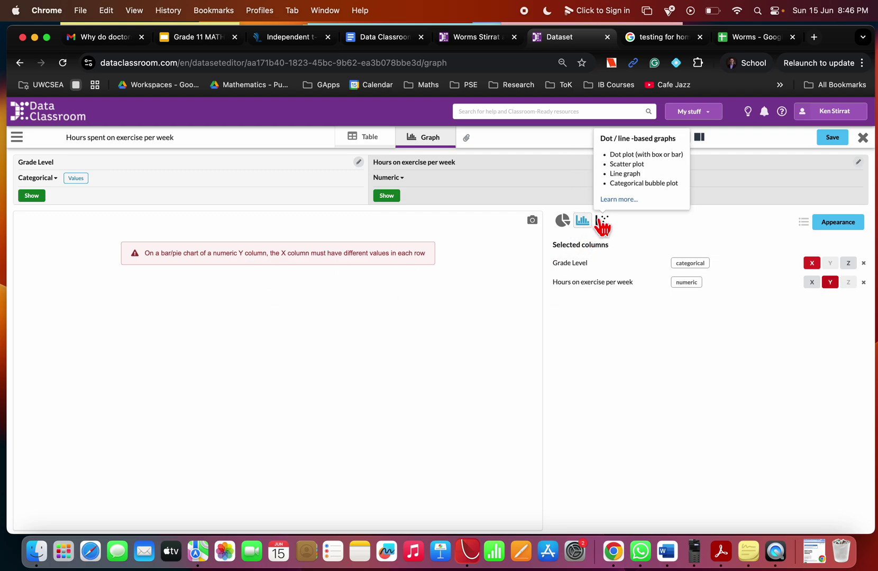
left_click(601, 221)
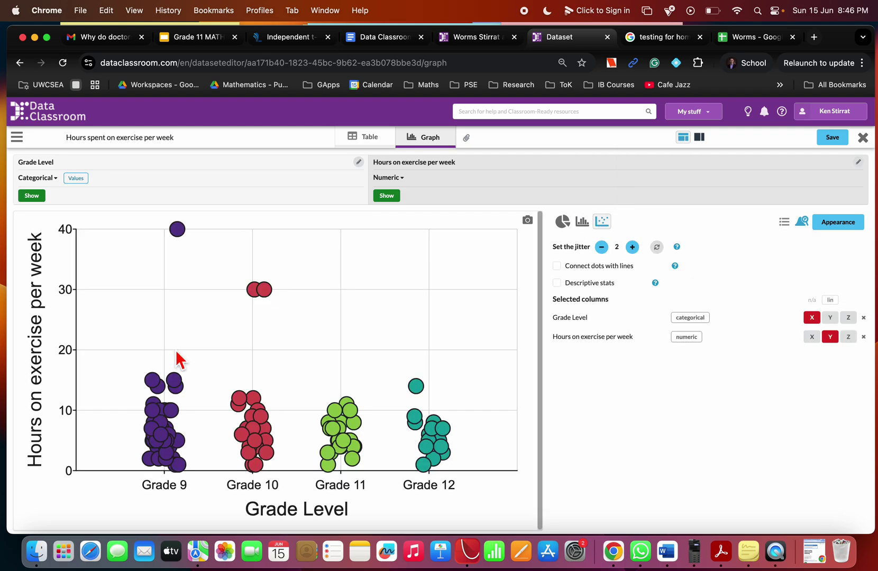
mouse_move(444, 438)
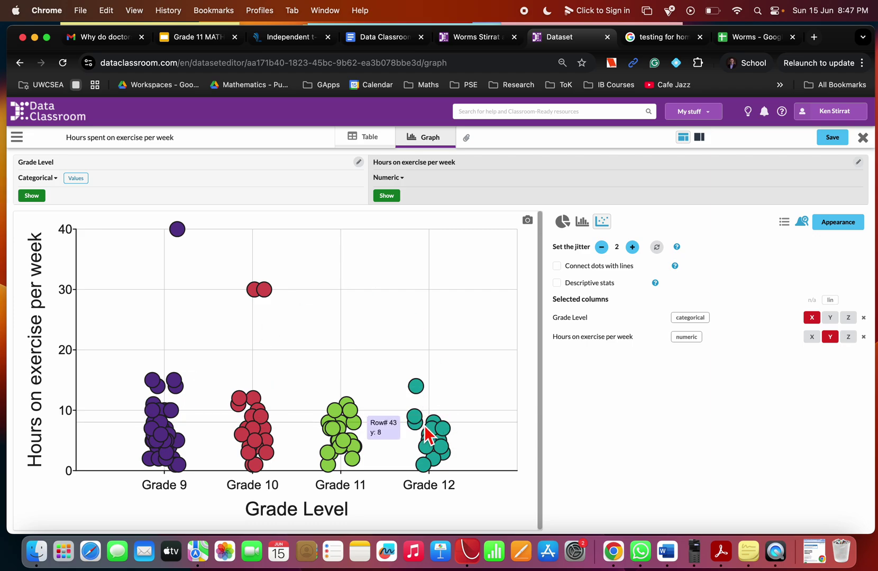
Exclude Grade 9 and Grade 10 from the Grade Level values.
left_click(79, 179)
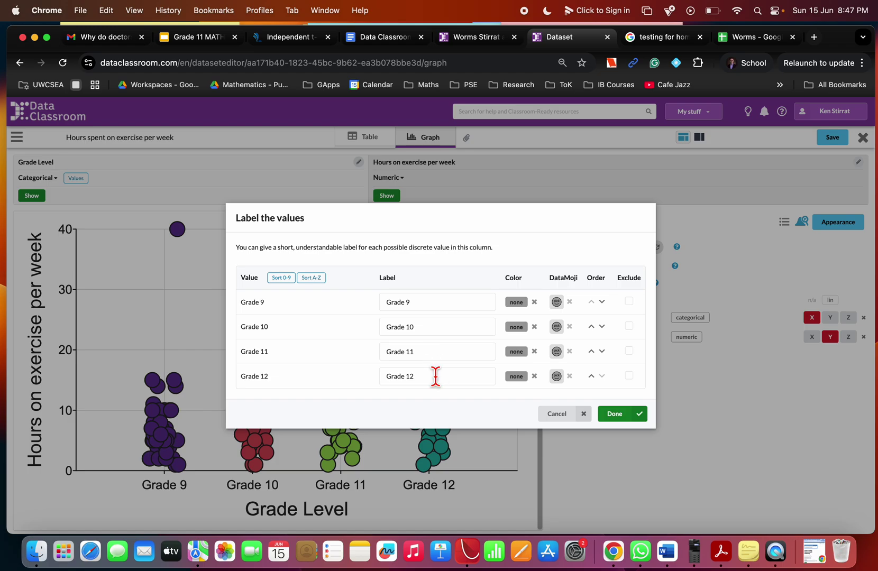
left_click(628, 302)
left_click(629, 326)
left_click(608, 416)
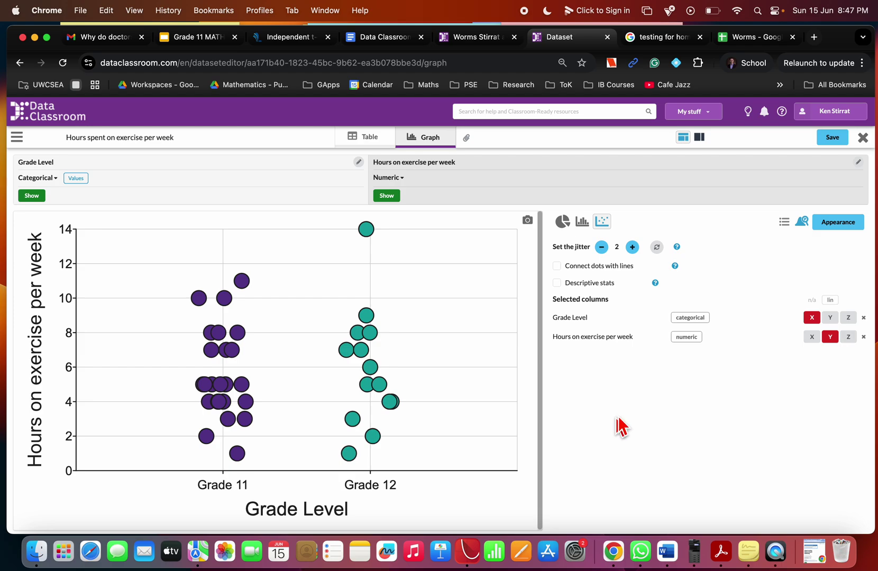
Add Mean & Median descriptive stats to the graph, show their values table, and examine the statistics for both grades.
left_click(594, 284)
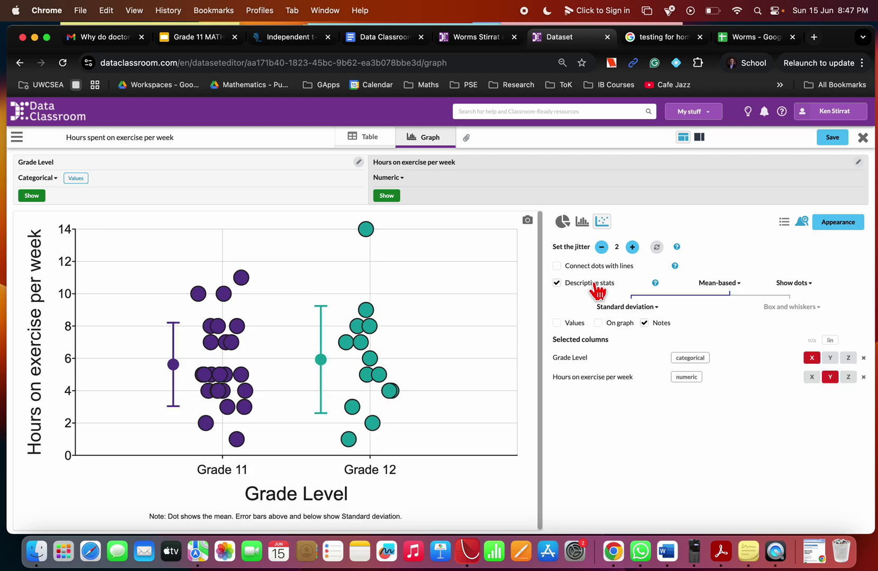
left_click(730, 284)
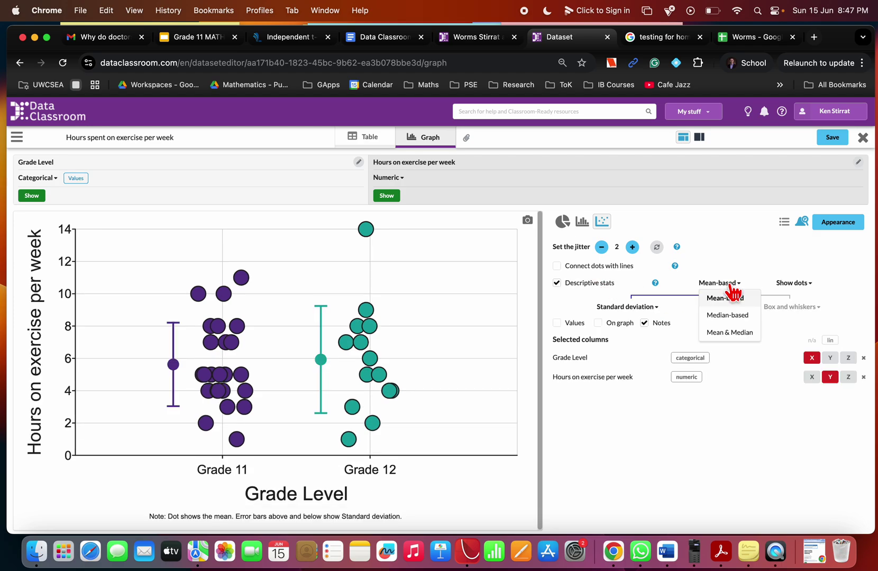
left_click(740, 331)
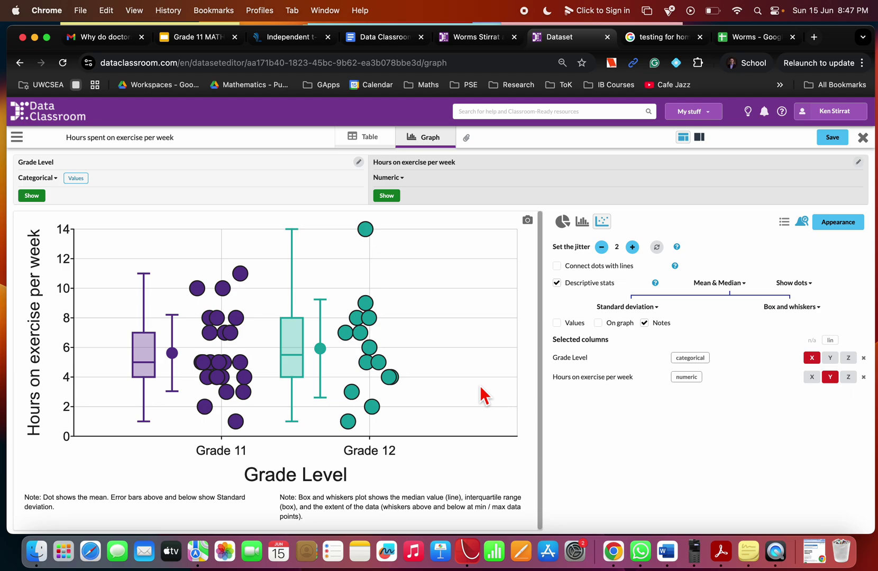
left_click(572, 324)
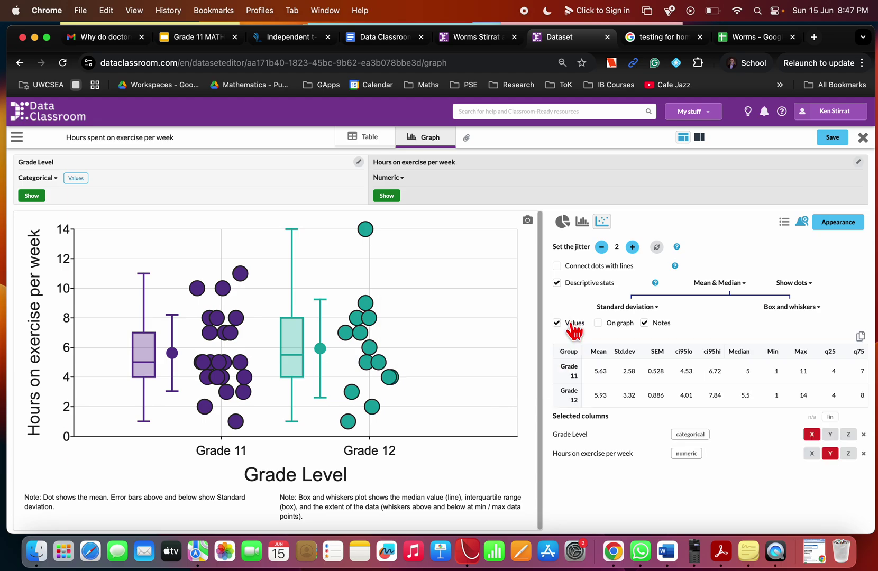
scroll(611, 392, "up", 5)
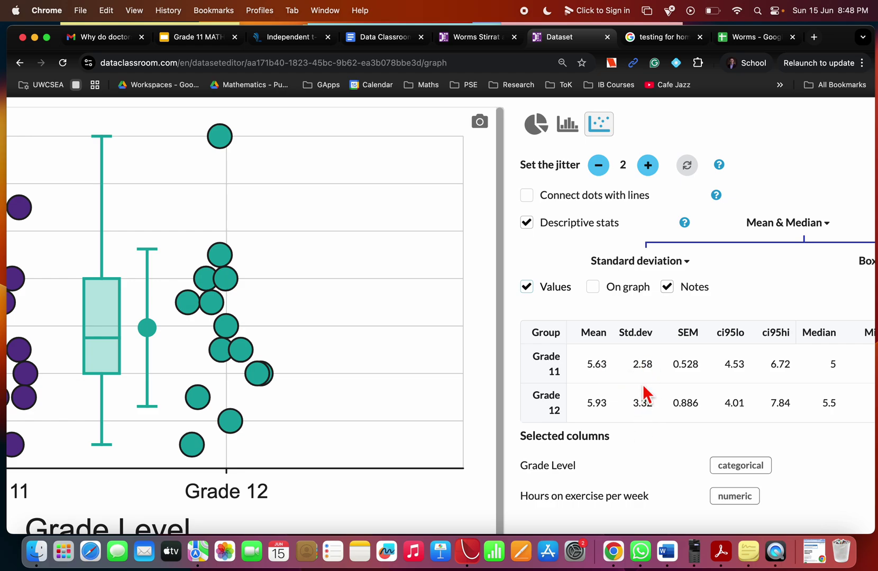
key("super+minus")
key("super+minus")
key("super+minus")
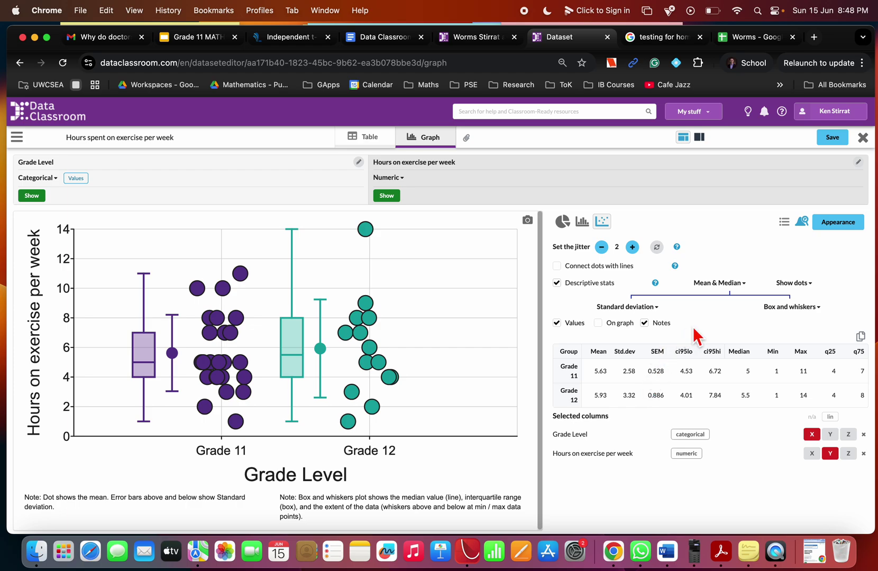
left_click(657, 311)
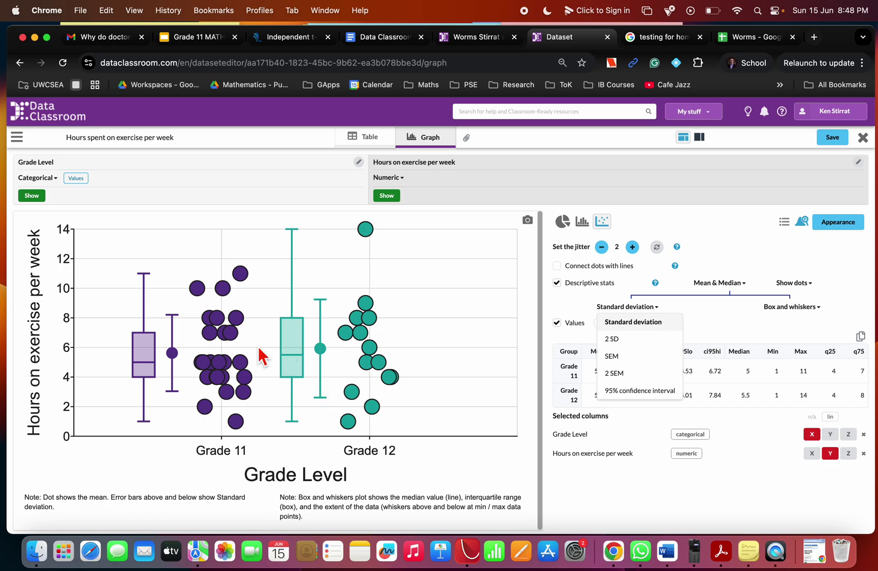
left_click(818, 309)
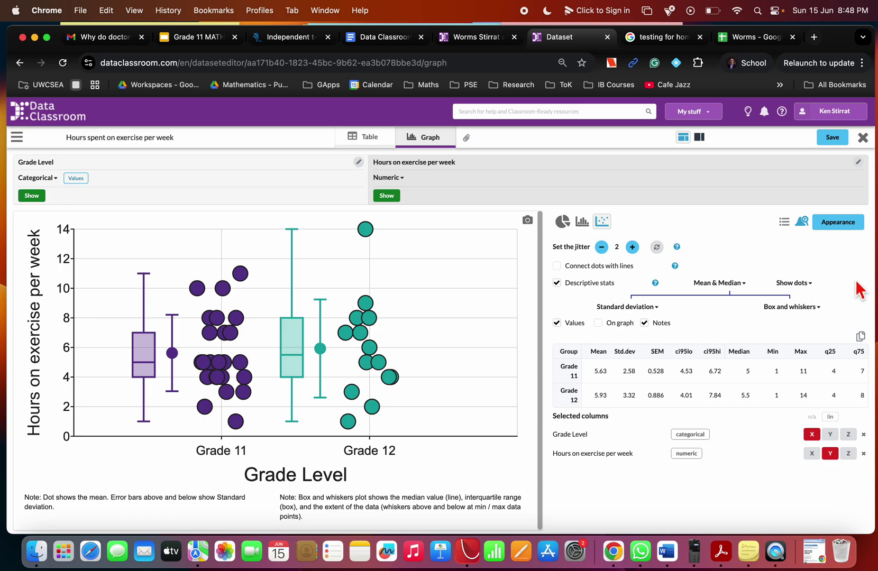
Show only outliers on the graph, using the "outside 1.5IQR" rule.
left_click(809, 286)
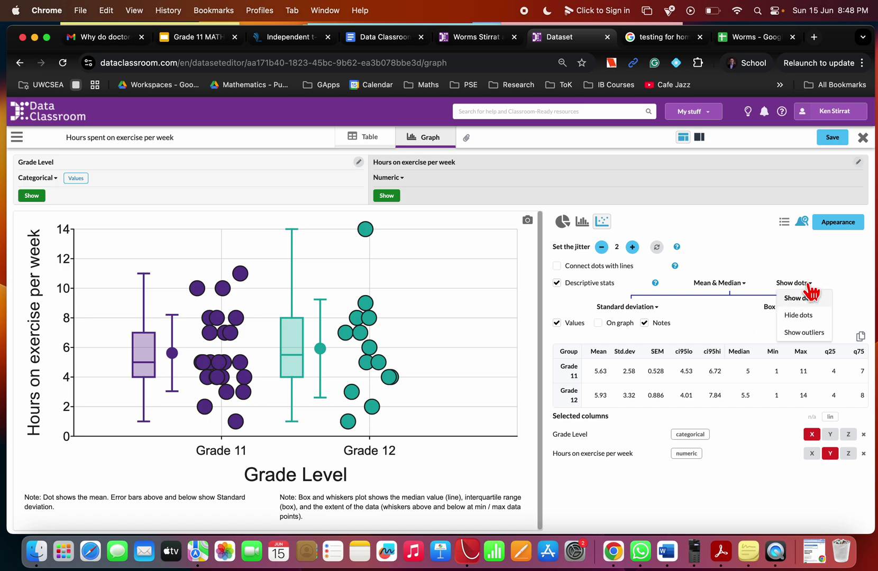
left_click(809, 333)
left_click(377, 324)
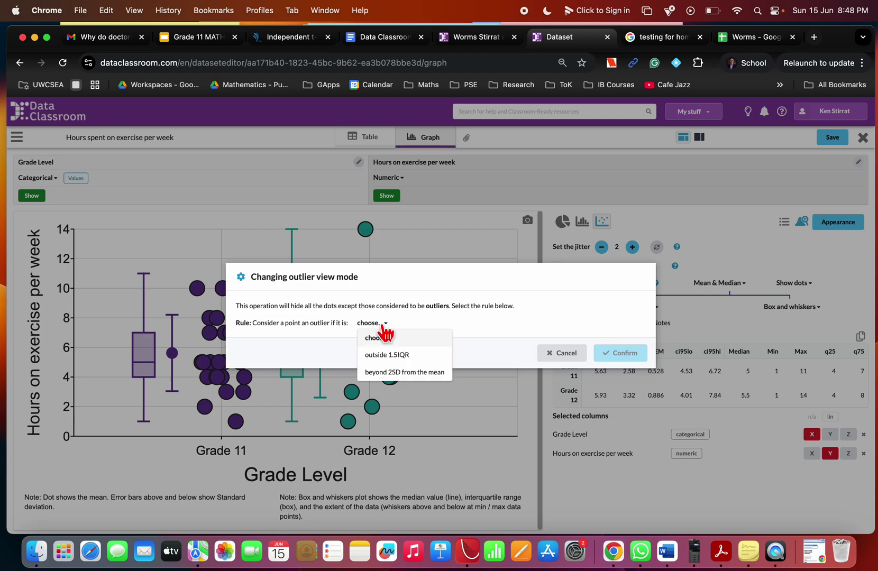
left_click(406, 359)
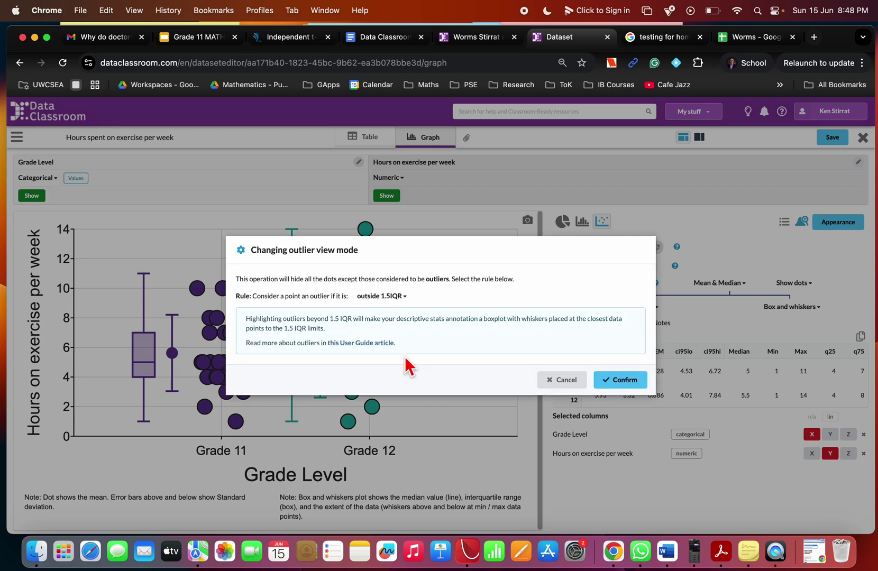
left_click(634, 381)
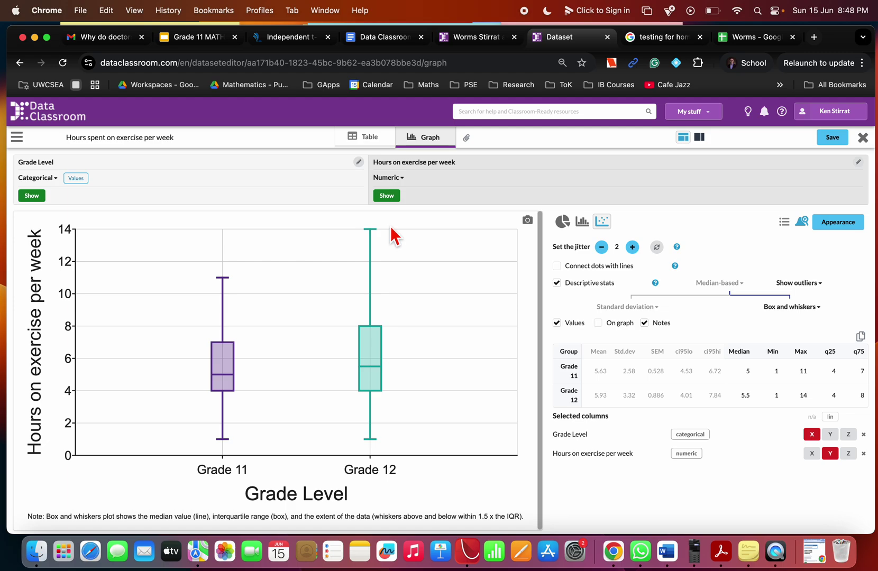
Switch the graph back from outliers only to showing all the dots.
left_click(814, 285)
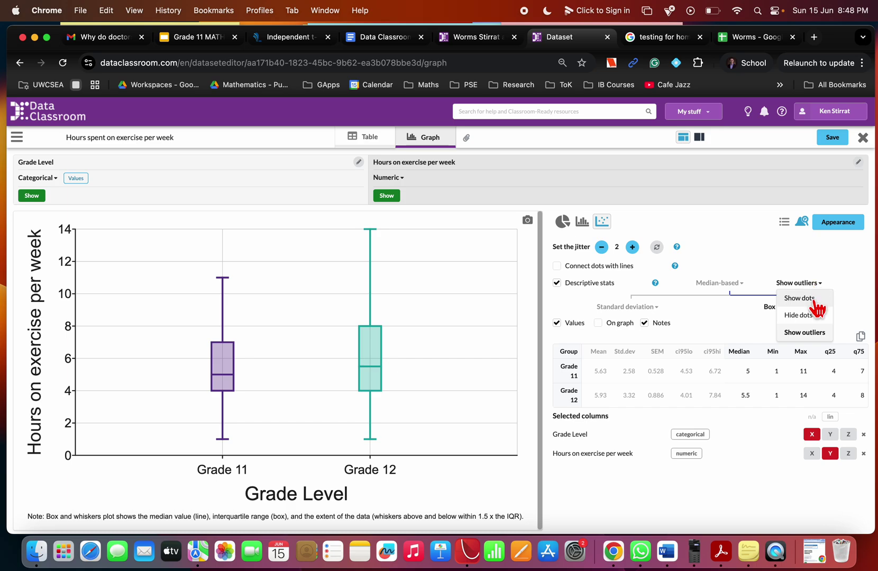
left_click(814, 299)
left_click(619, 345)
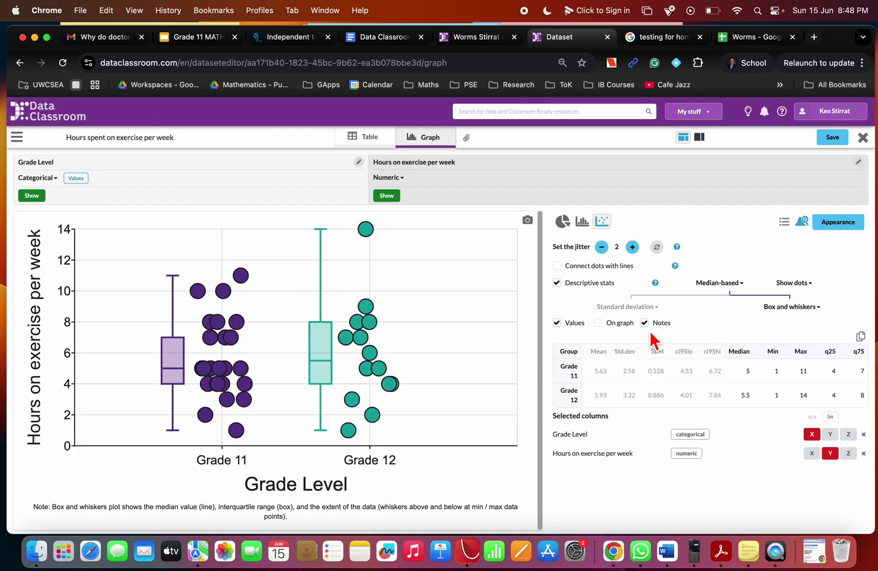
Calculate a T-test of Hours on exercise per week by Grade Level, review its results, and close the hypothesis test dialog.
left_click(802, 223)
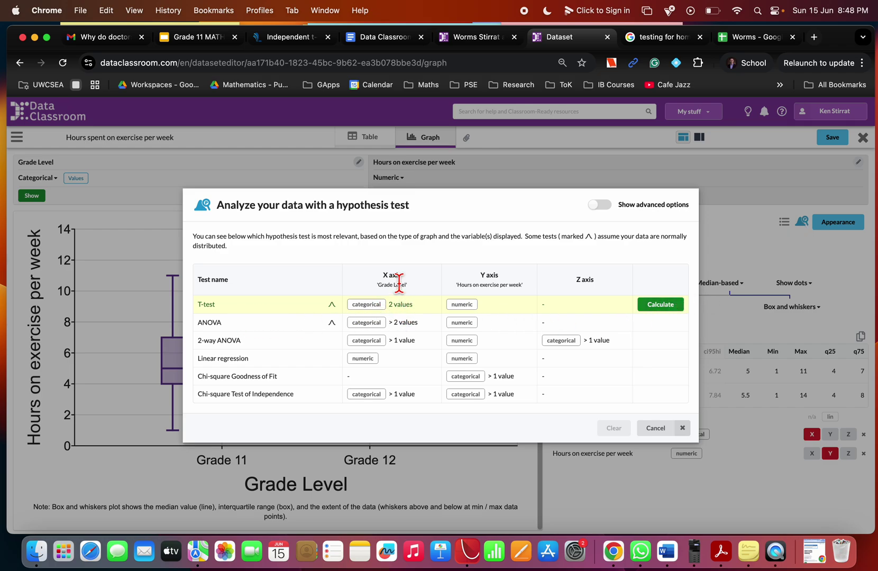
left_click(667, 306)
left_click(612, 426)
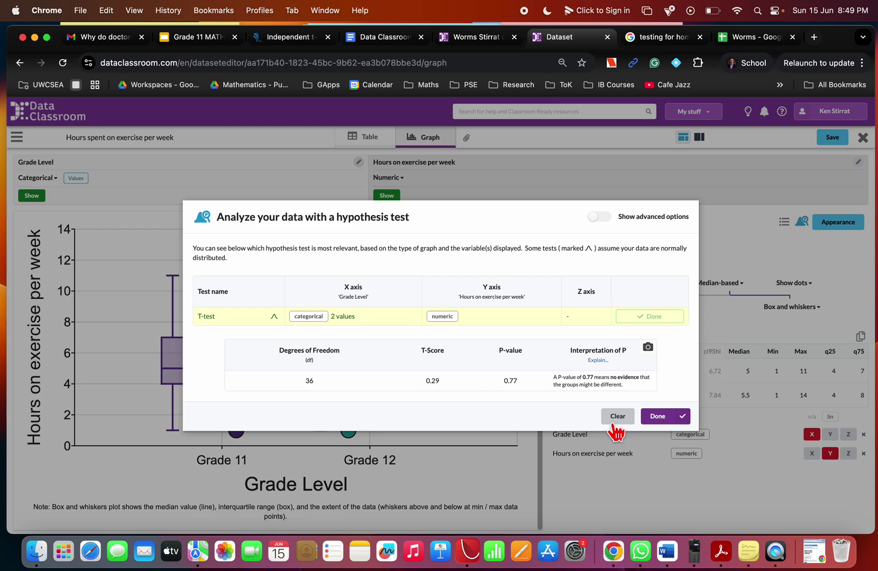
scroll(584, 403, "up", 5)
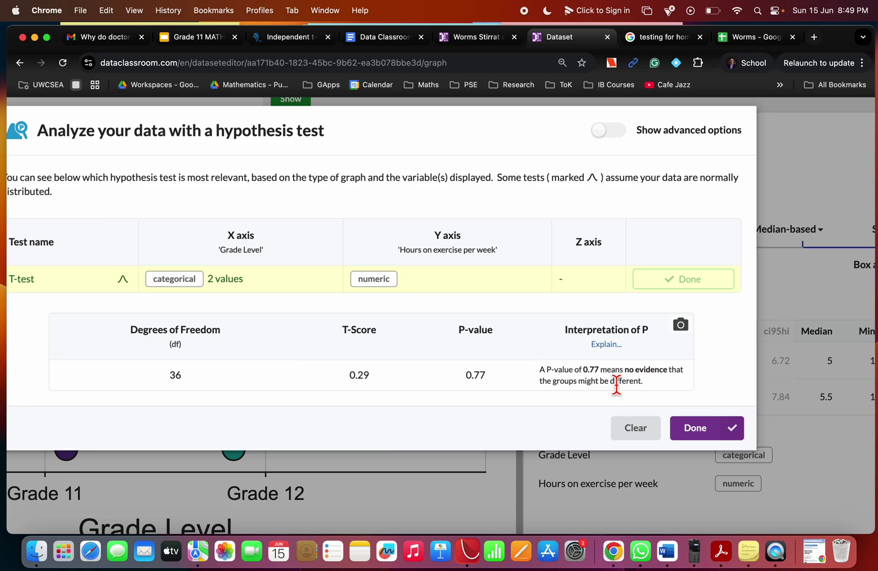
scroll(510, 415, "down", 5)
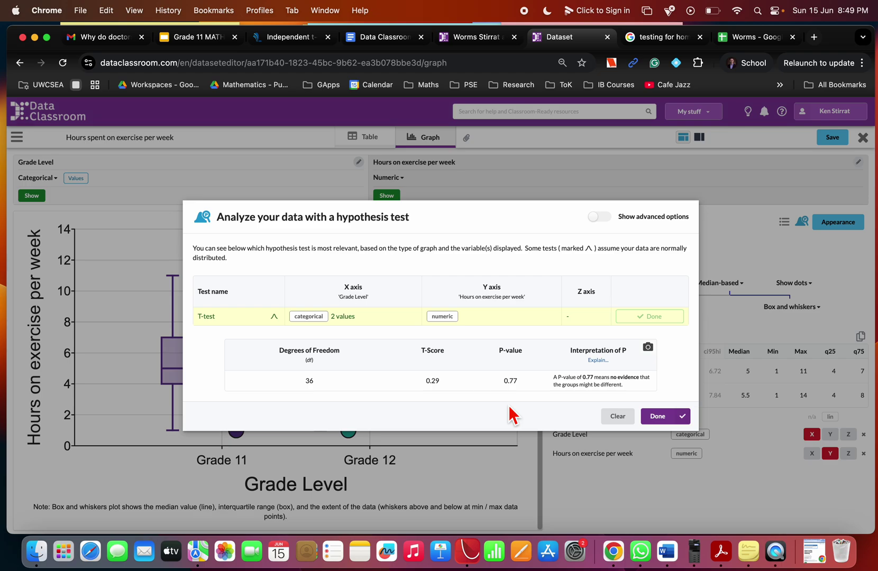
left_click(657, 416)
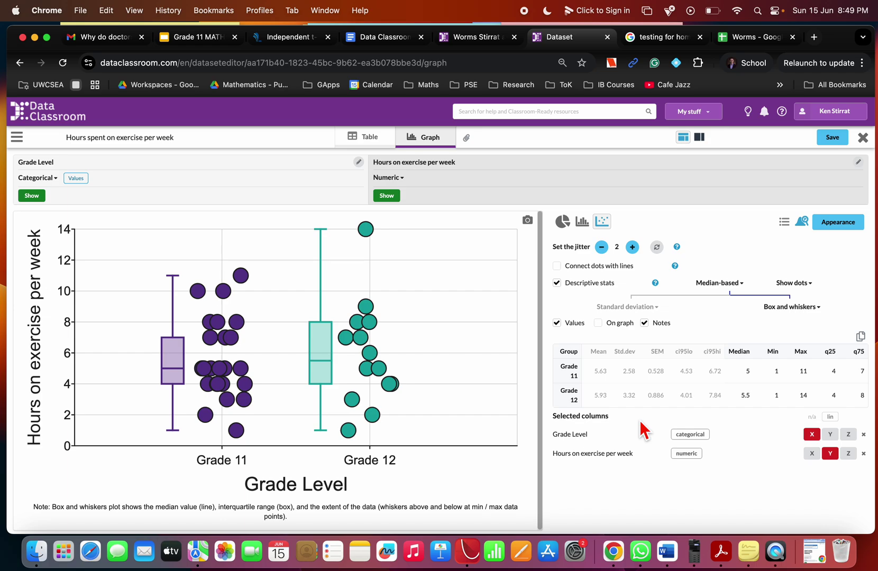